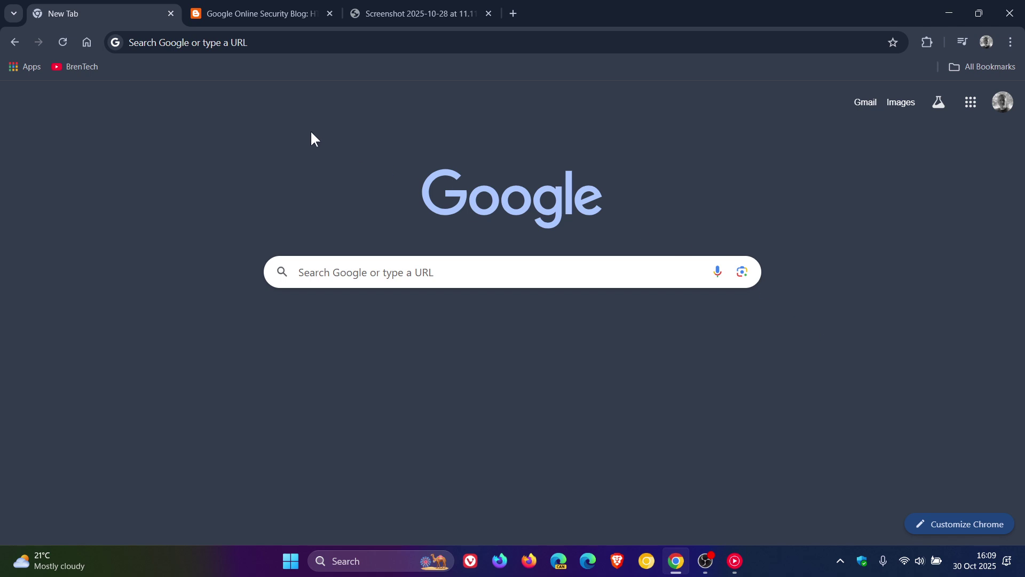
Switch to the Google Online Security Blog tab showing the 'HTTPS by default' post
click(270, 15)
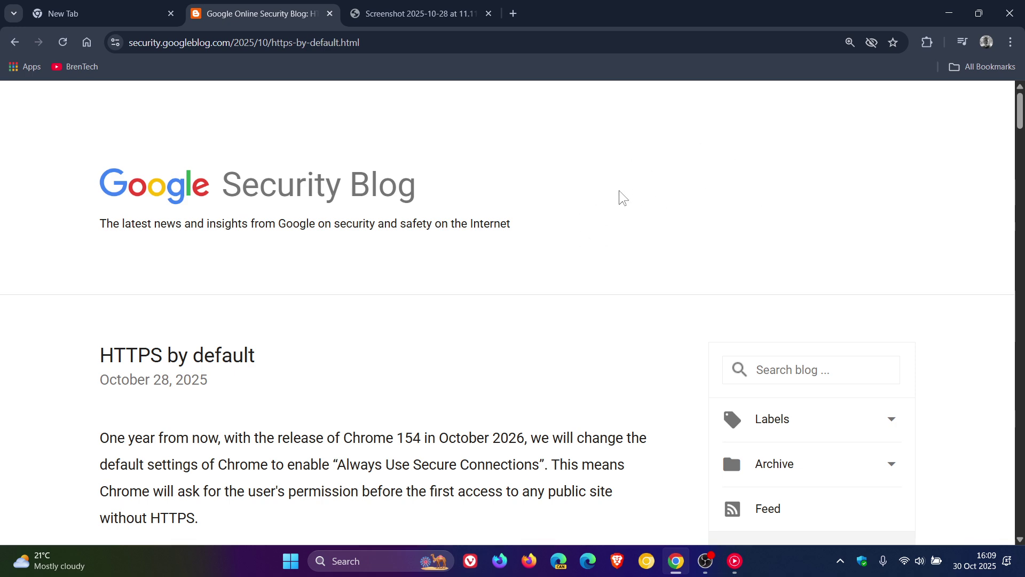
scroll(623, 198, down, 1)
scroll(624, 198, up, 1)
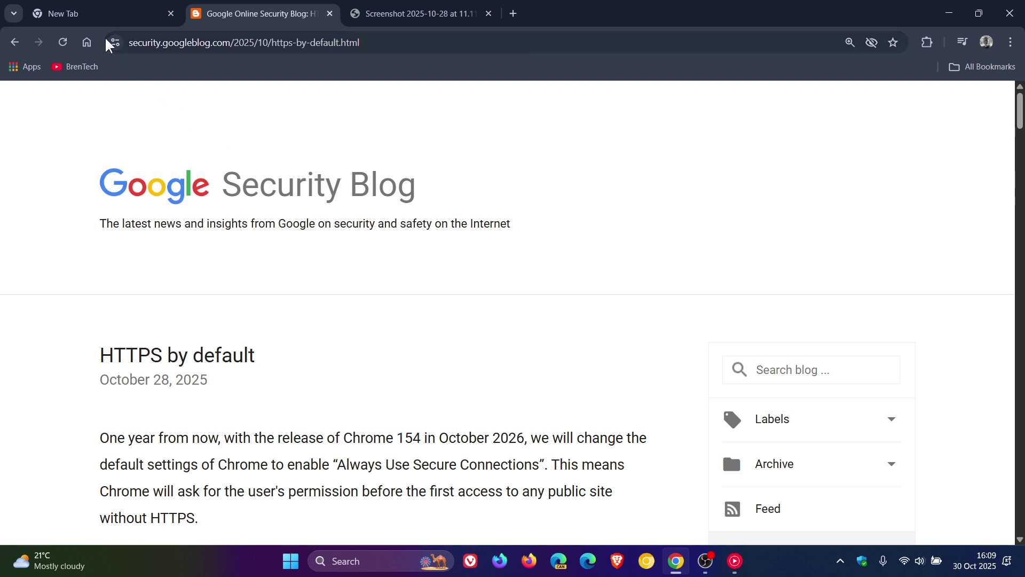
Switch from the blog post to the blank New Tab tab
click(102, 18)
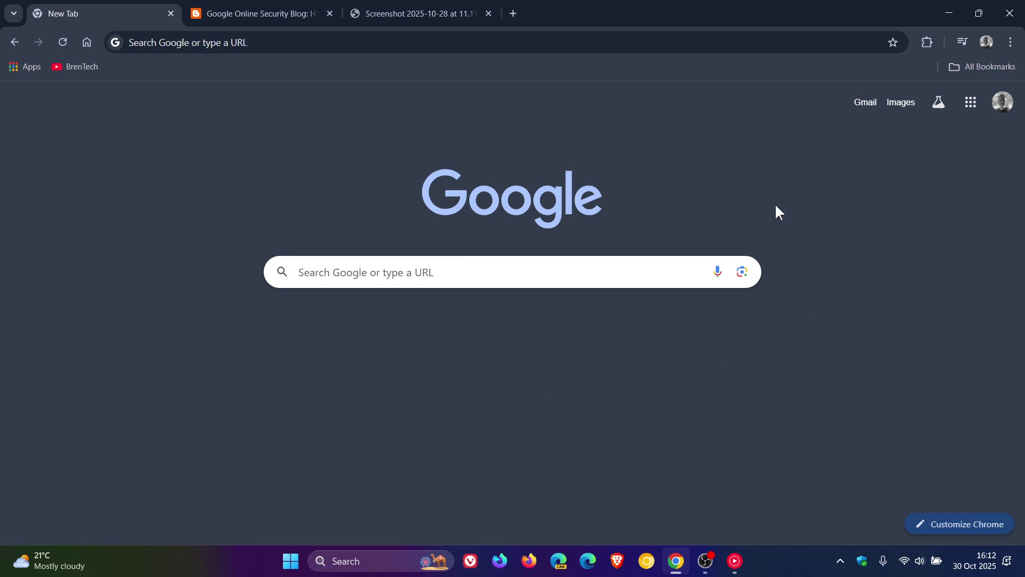
Switch to the Screenshot 2025-10-28 tab showing the insecure-connection warning for http.example.com
click(395, 11)
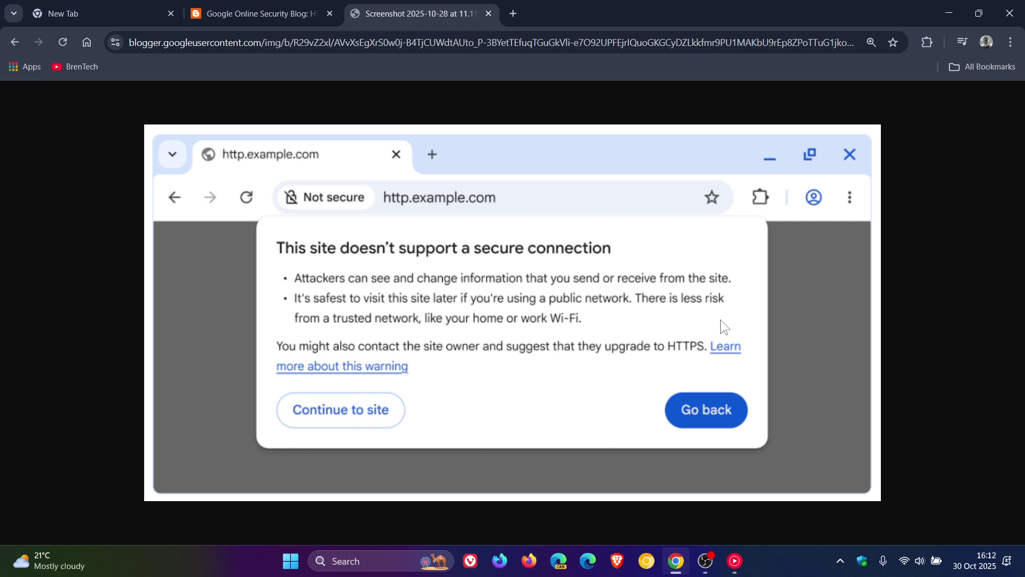
Go to Chrome Settings, Privacy and security, Security, with Enhanced protection shown
click(1004, 46)
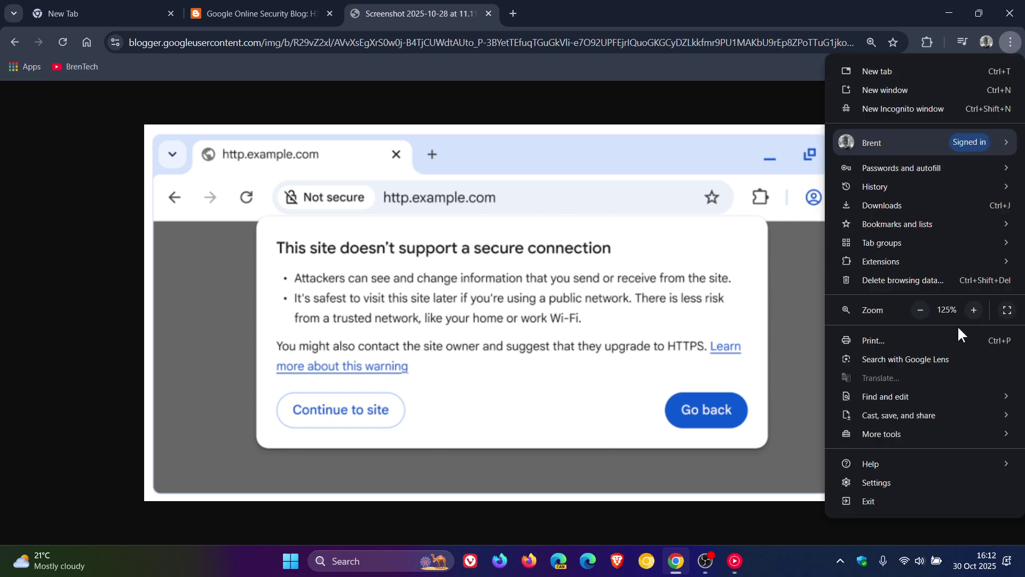
key(Escape)
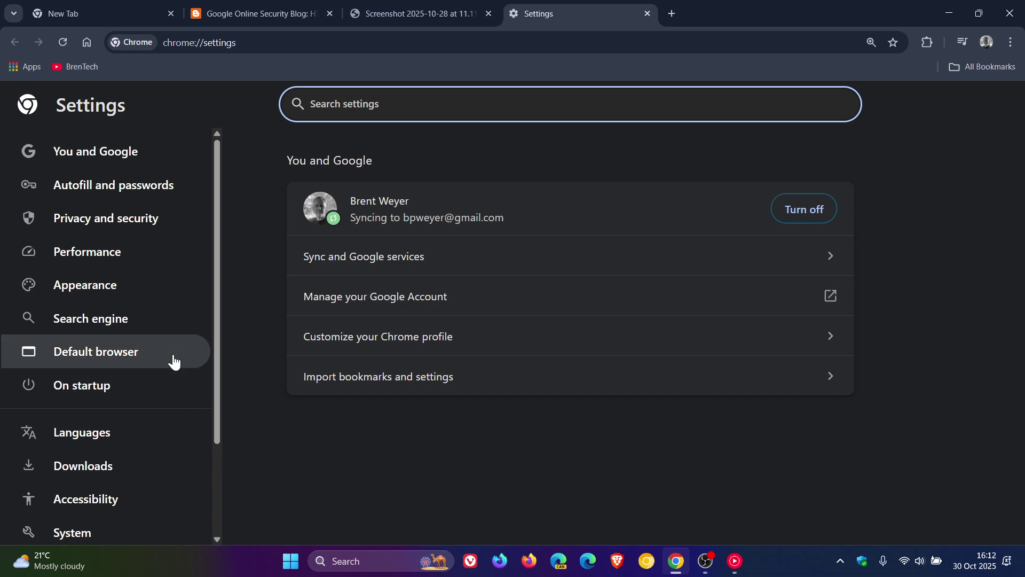
click(91, 227)
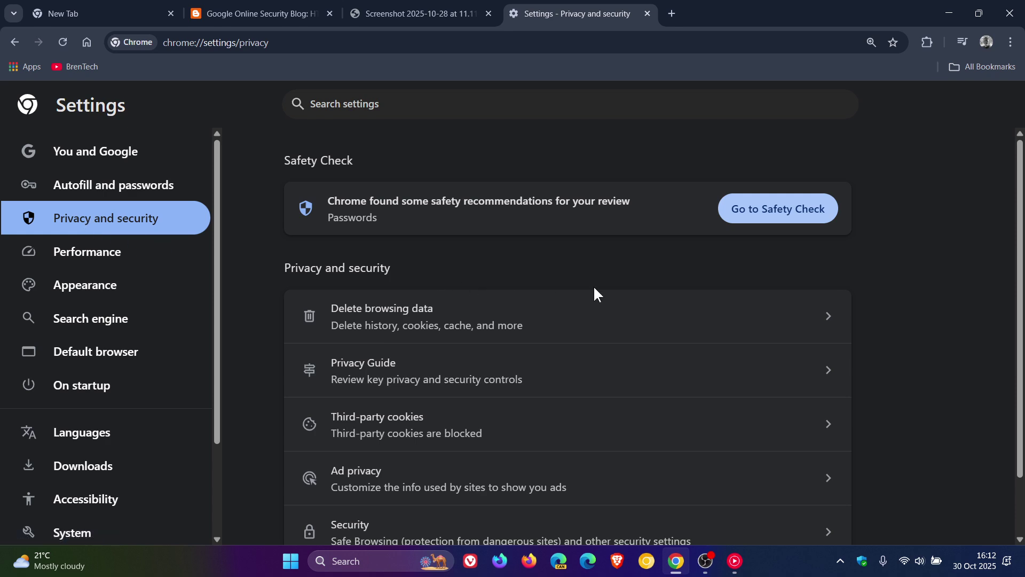
scroll(594, 285, down, 2)
click(550, 468)
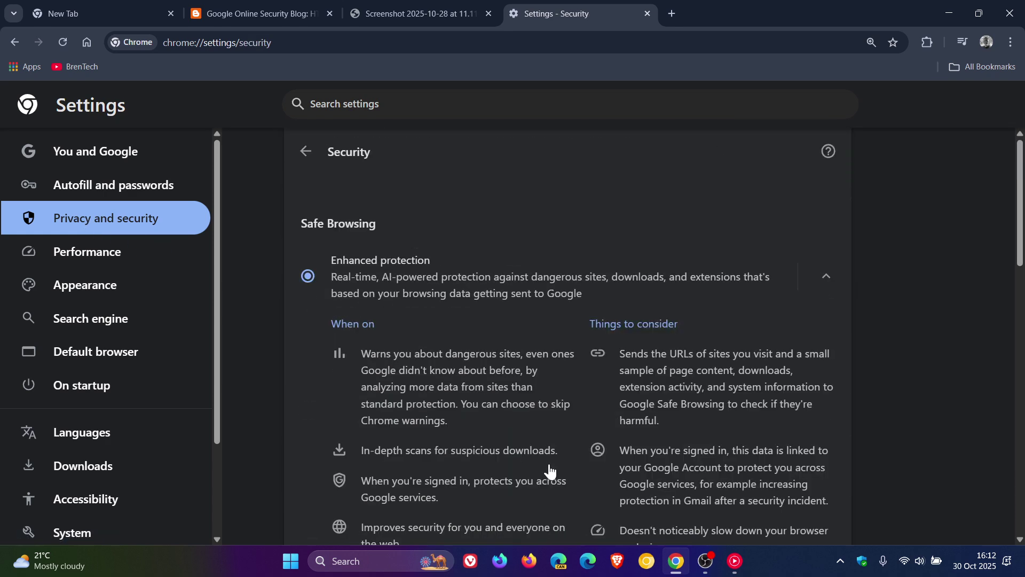
scroll(576, 201, down, 1)
scroll(576, 201, down, 2)
scroll(575, 202, up, 3)
scroll(575, 201, down, 2)
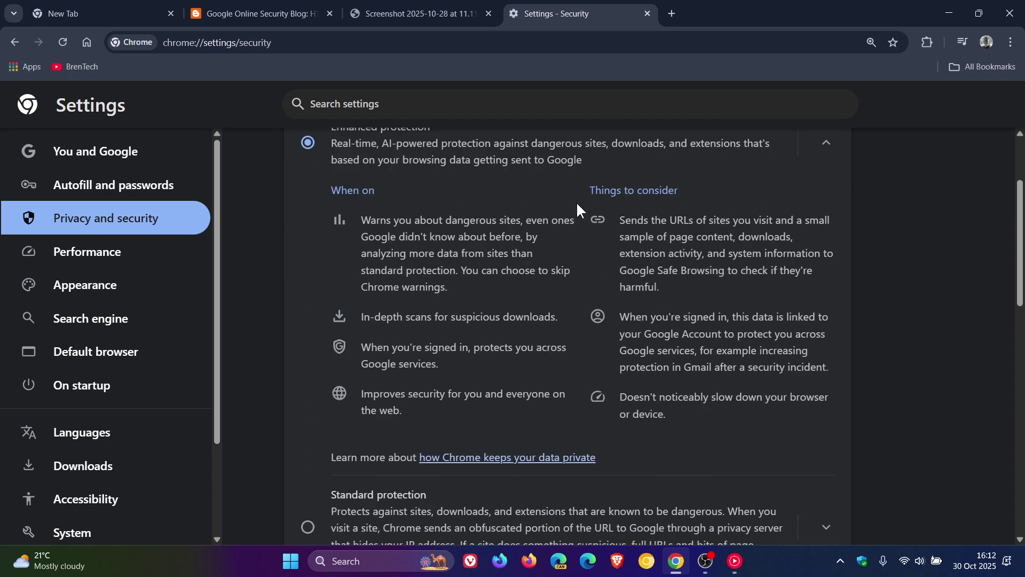
scroll(576, 205, down, 2)
scroll(576, 205, down, 3)
scroll(577, 210, down, 2)
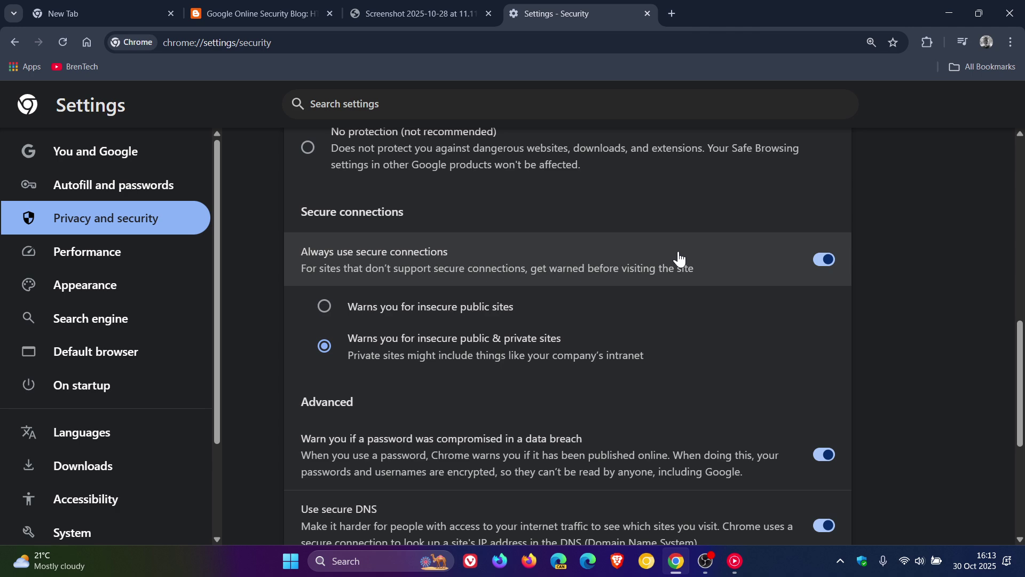
scroll(678, 257, up, 3)
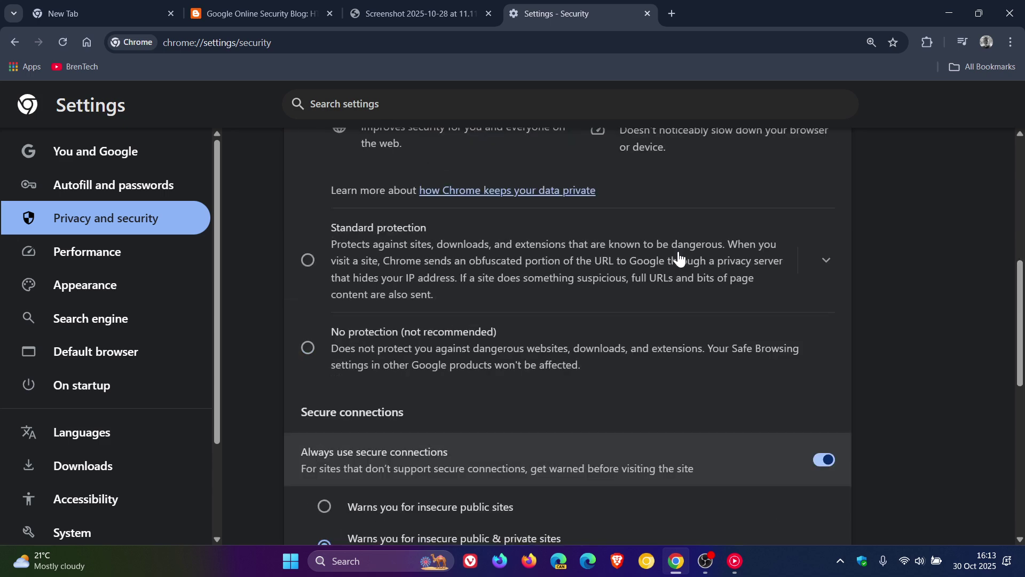
scroll(677, 259, up, 5)
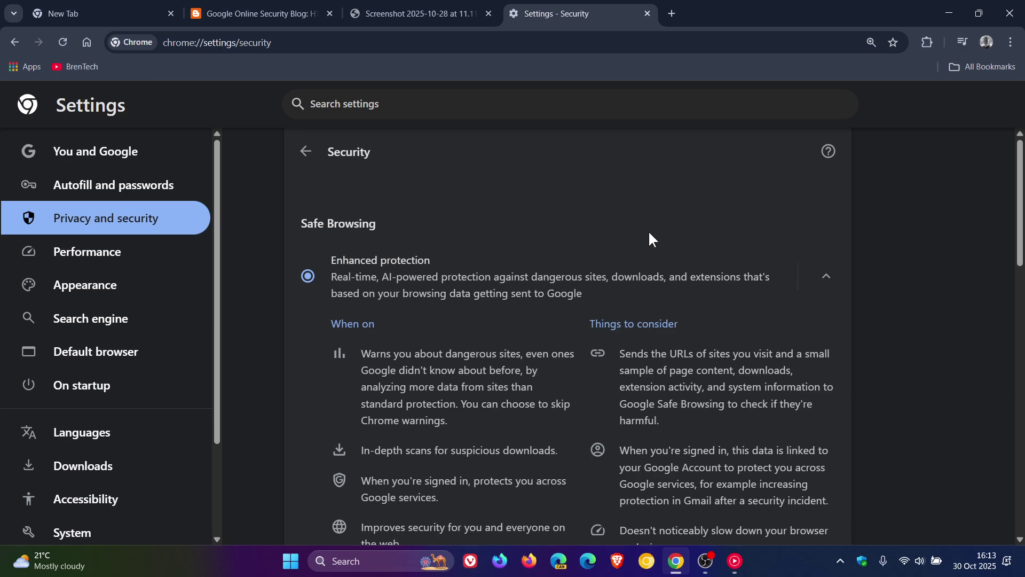
scroll(649, 237, down, 1)
scroll(648, 238, down, 2)
scroll(648, 236, up, 3)
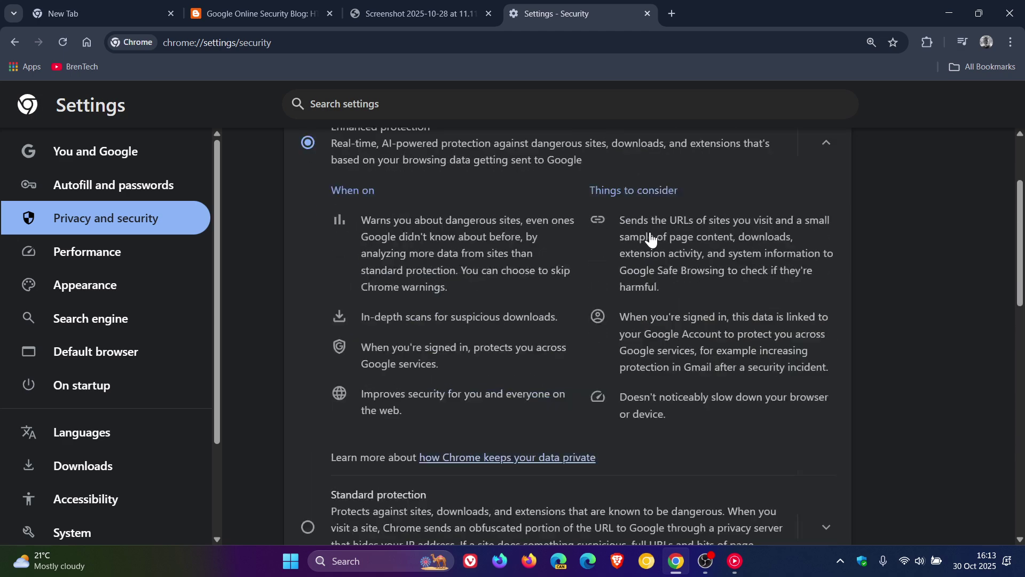
scroll(648, 238, up, 1)
scroll(689, 321, down, 7)
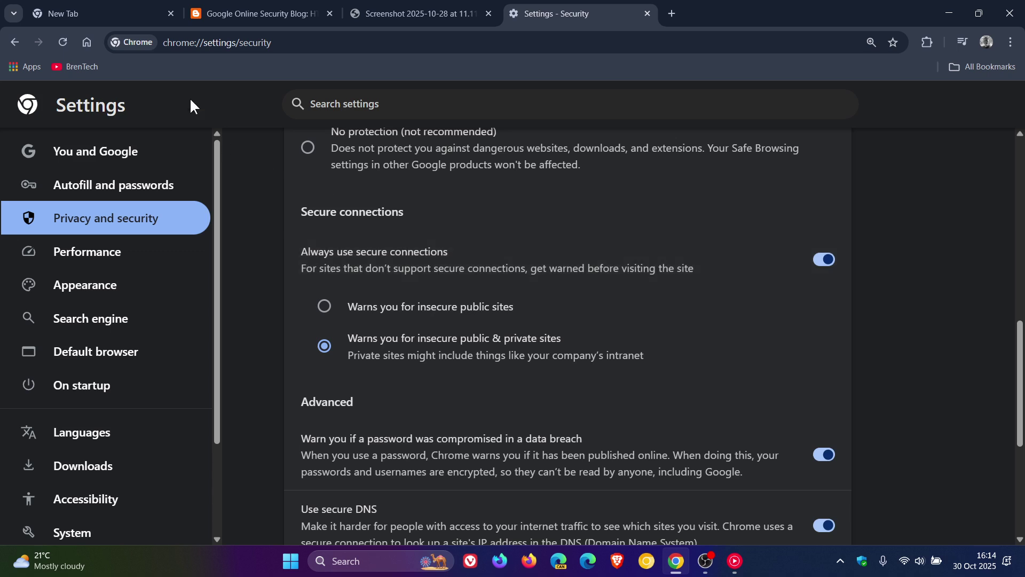
Switch back to the blank New Tab tab, leaving the other tabs open
click(93, 21)
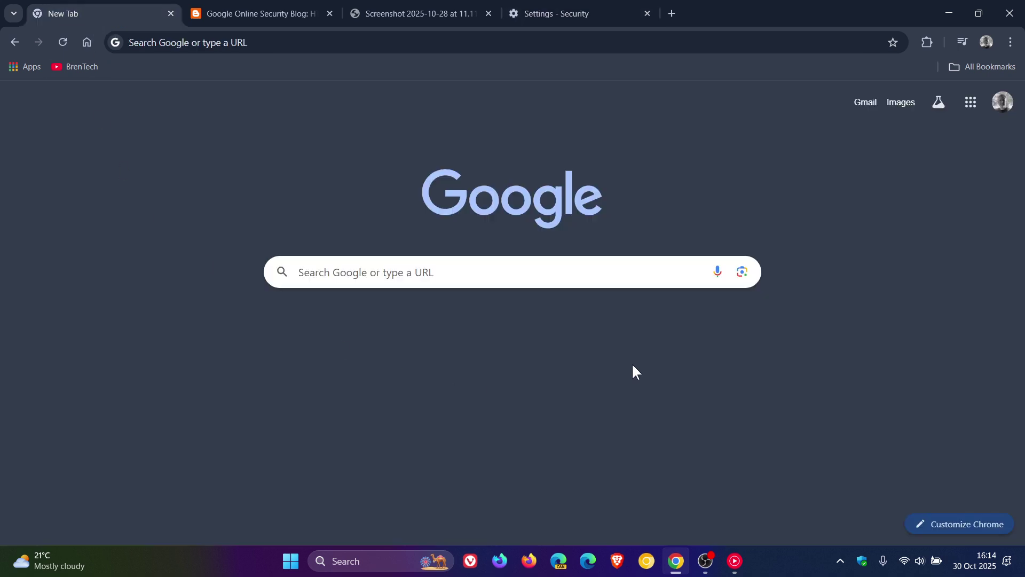